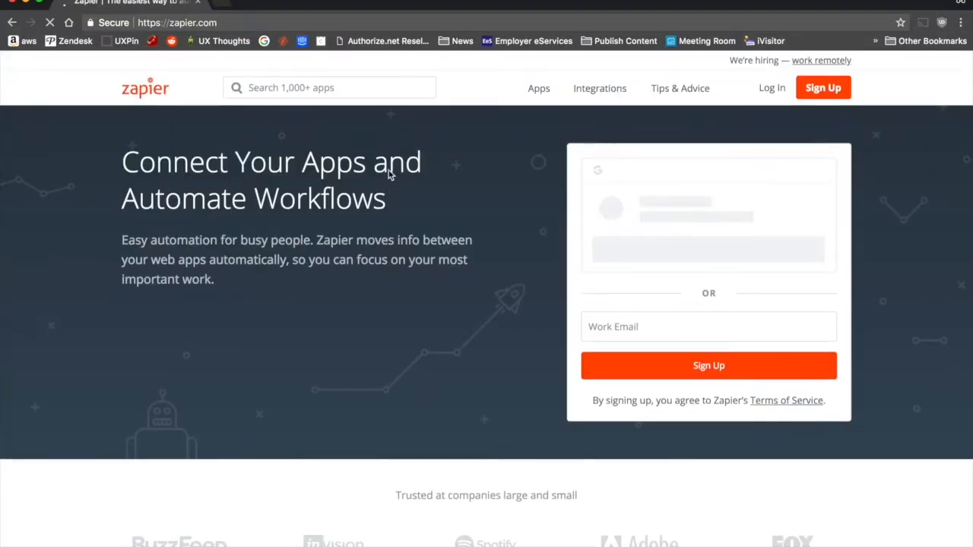
Step: Look over the Zapier homepage, open the Apps directory and browse the most popular apps and categories
{"action": "scroll", "coordinate": [388, 173], "scroll_direction": "down", "scroll_amount": 5}
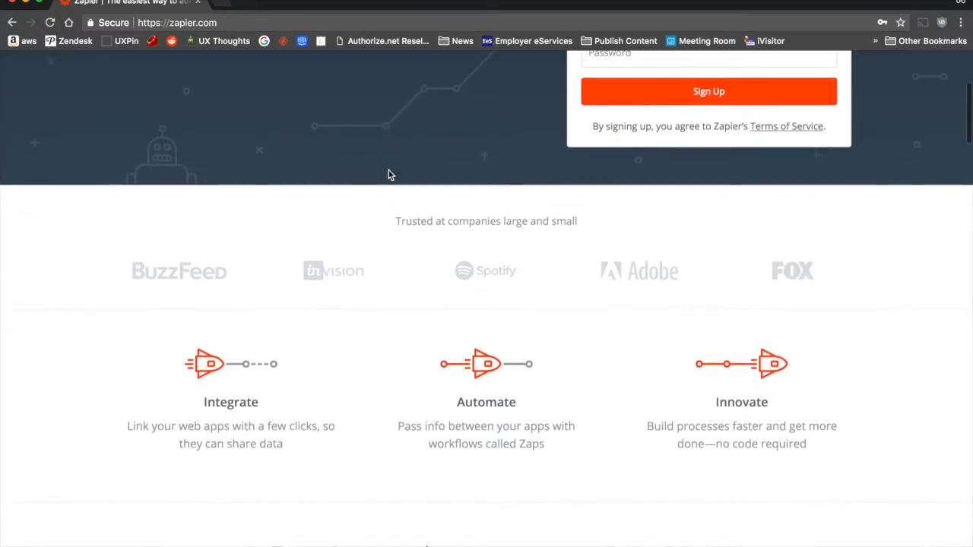
{"action": "scroll", "coordinate": [389, 174], "scroll_direction": "up", "scroll_amount": 4}
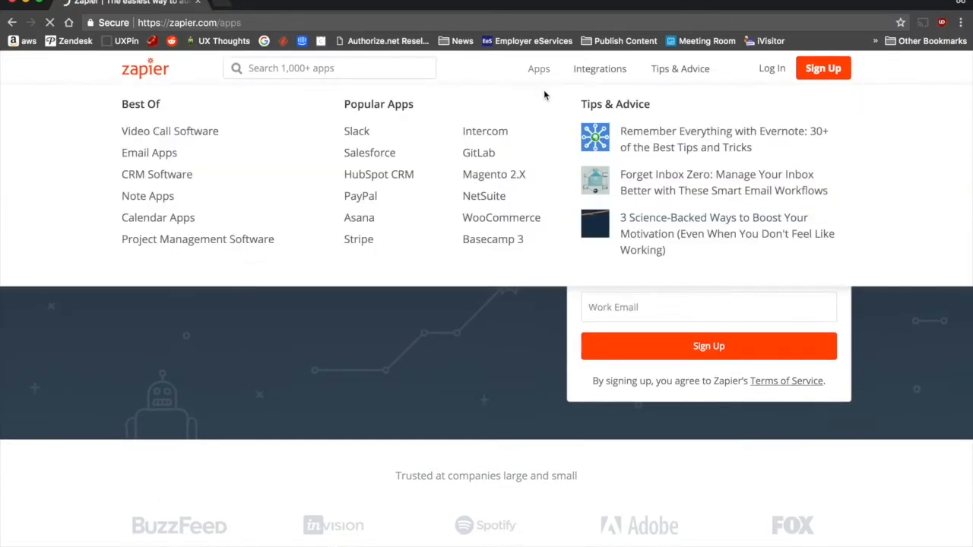
{"action": "left_click", "coordinate": [544, 89]}
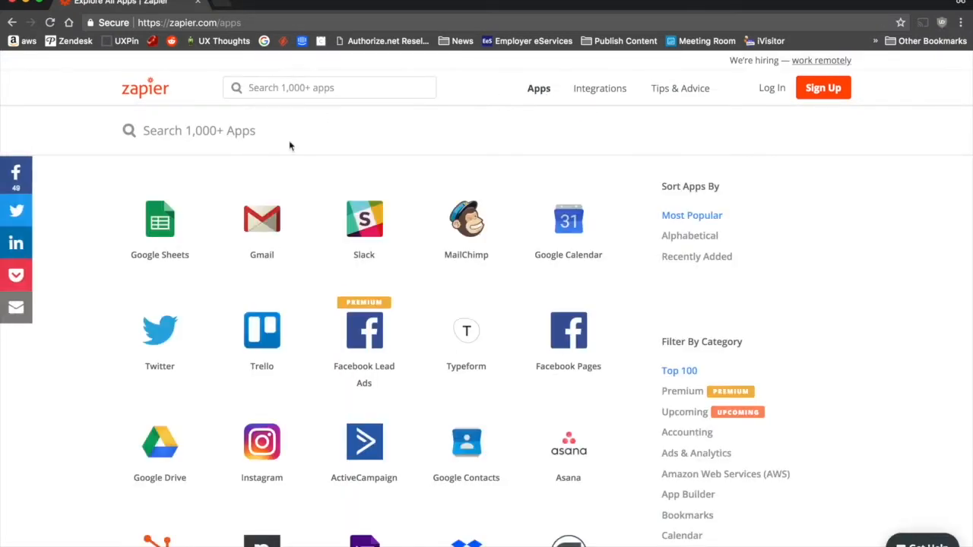
{"action": "scroll", "coordinate": [495, 397], "scroll_direction": "down", "scroll_amount": 2}
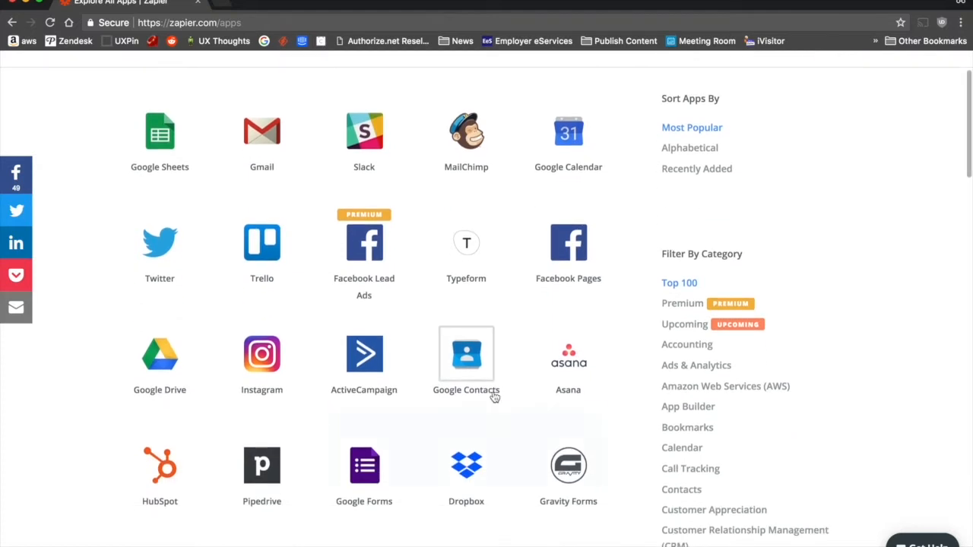
{"action": "scroll", "coordinate": [495, 398], "scroll_direction": "down", "scroll_amount": 1}
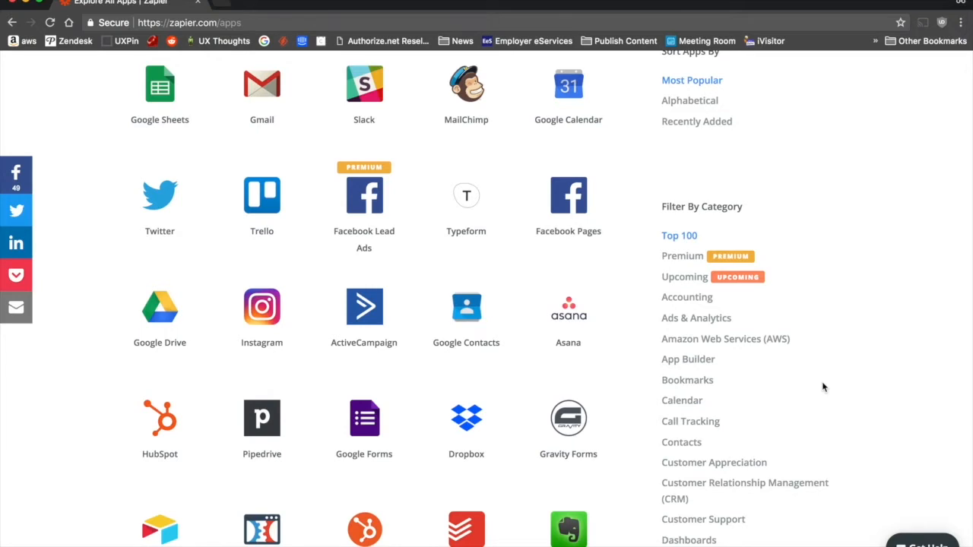
{"action": "scroll", "coordinate": [822, 388], "scroll_direction": "up", "scroll_amount": 3}
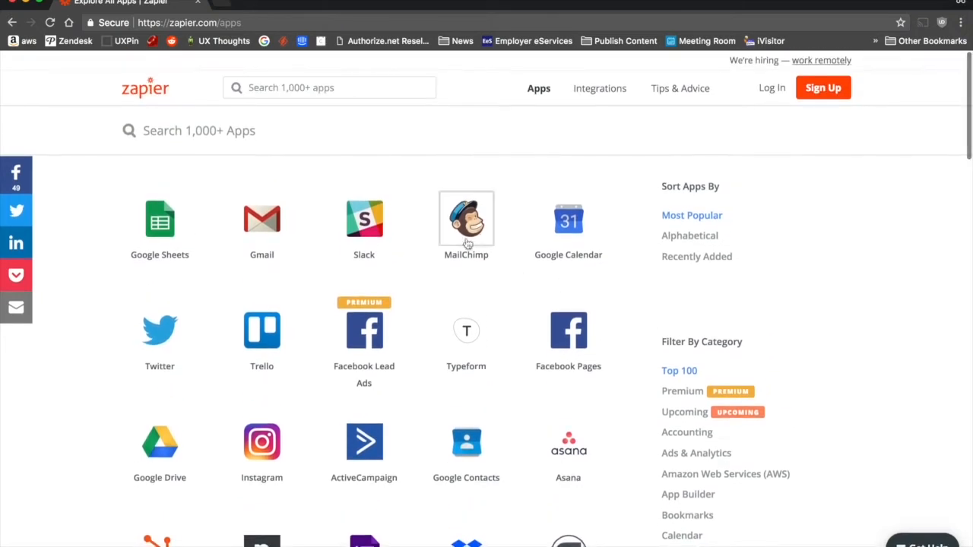
Step: Search the app directory for "jotform" and for "gravity"
{"action": "mouse_move", "coordinate": [359, 222]}
{"action": "type", "text": "jotform"}
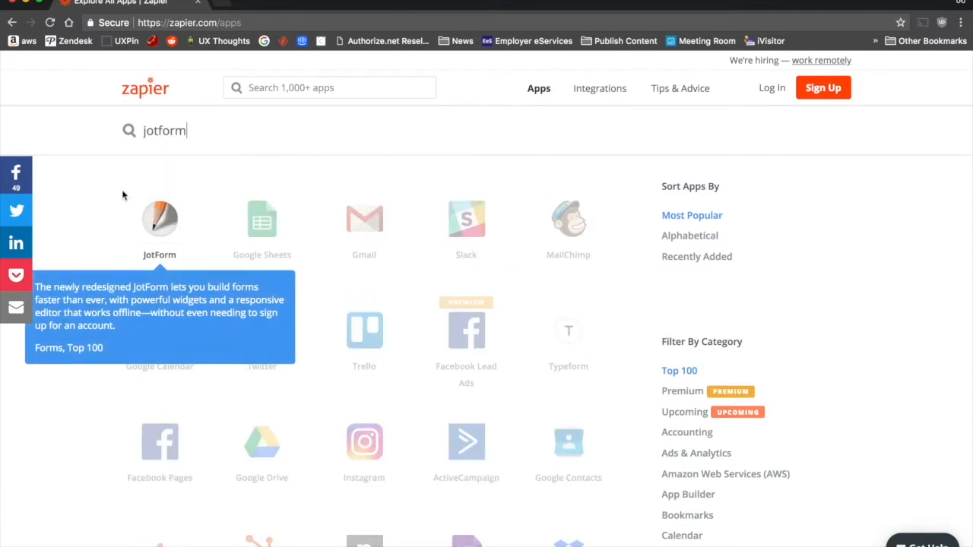
{"action": "key", "text": "ctrl+a"}
{"action": "type", "text": "gravity"}
{"action": "mouse_move", "coordinate": [137, 205]}
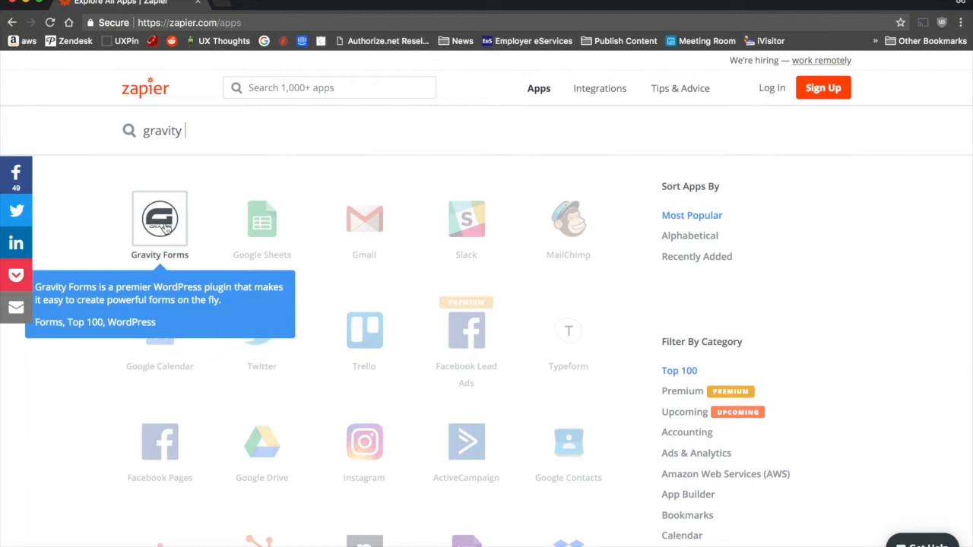
{"action": "mouse_move", "coordinate": [592, 227]}
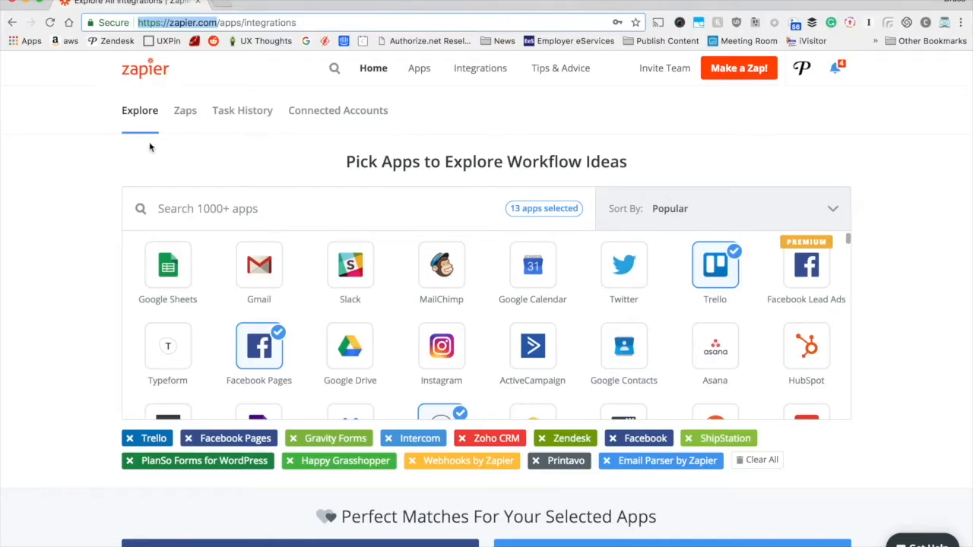
Step: Create a new zap and name it "Printavo to MailChimp"
{"action": "left_click", "coordinate": [77, 212]}
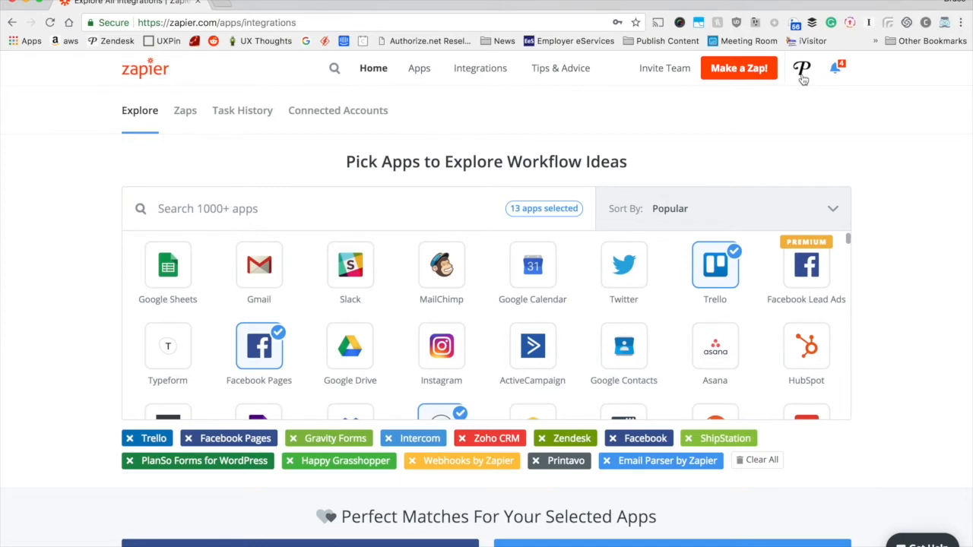
{"action": "left_click", "coordinate": [738, 69]}
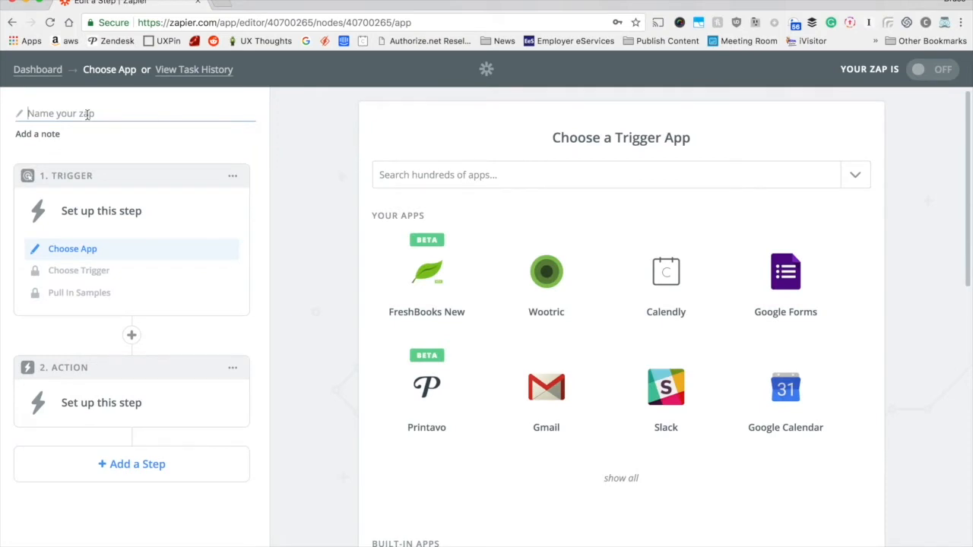
{"action": "left_click", "coordinate": [87, 114]}
{"action": "type", "text": "P"}
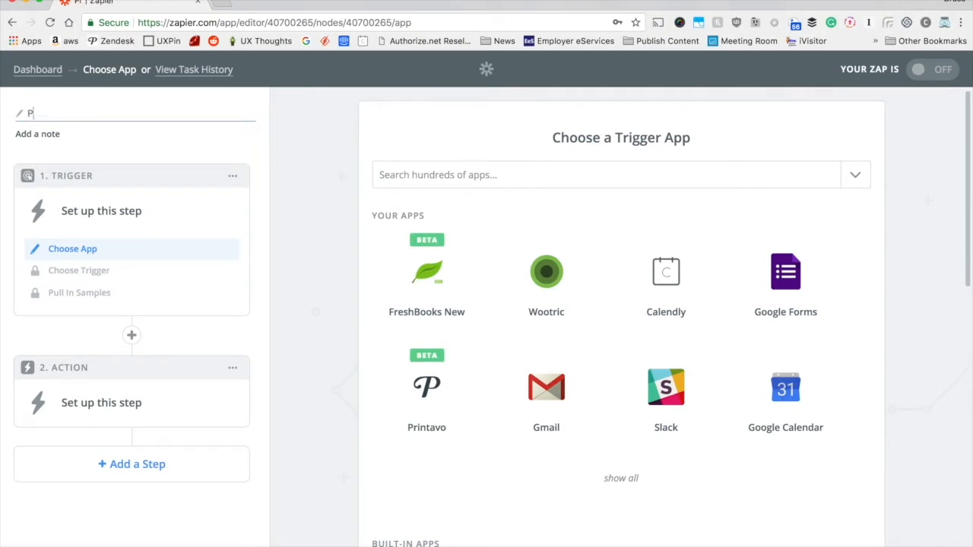
{"action": "type", "text": "rintavo to MailChimp"}
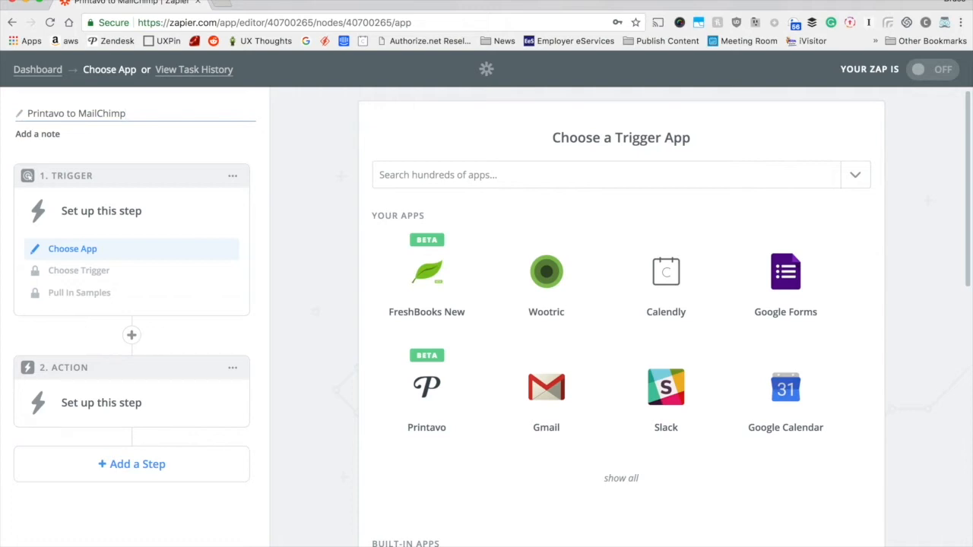
Step: View the mailchimp.com homepage in a new browser tab and return to the zap editor
{"action": "key", "text": "ctrl+t"}
{"action": "type", "text": "mail"}
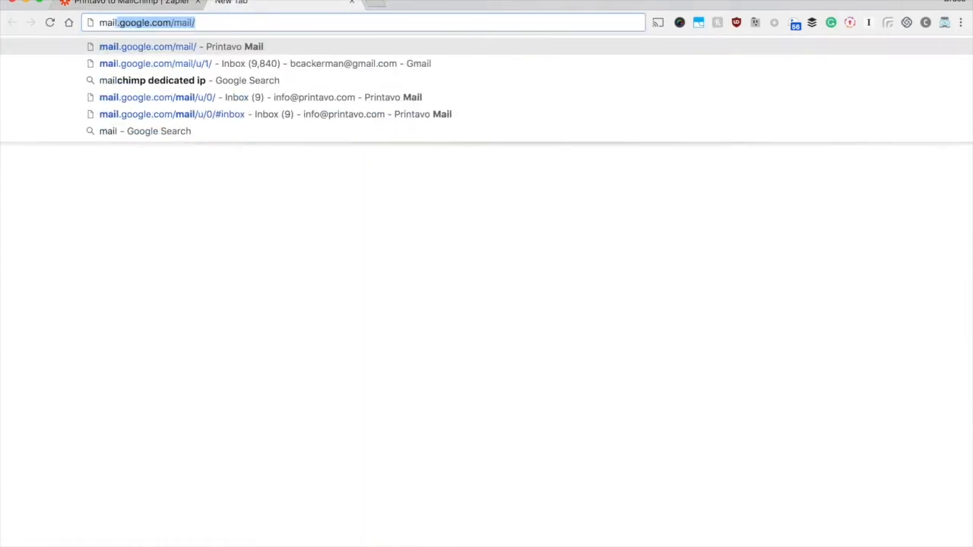
{"action": "type", "text": "chimp."}
{"action": "key", "text": "Return"}
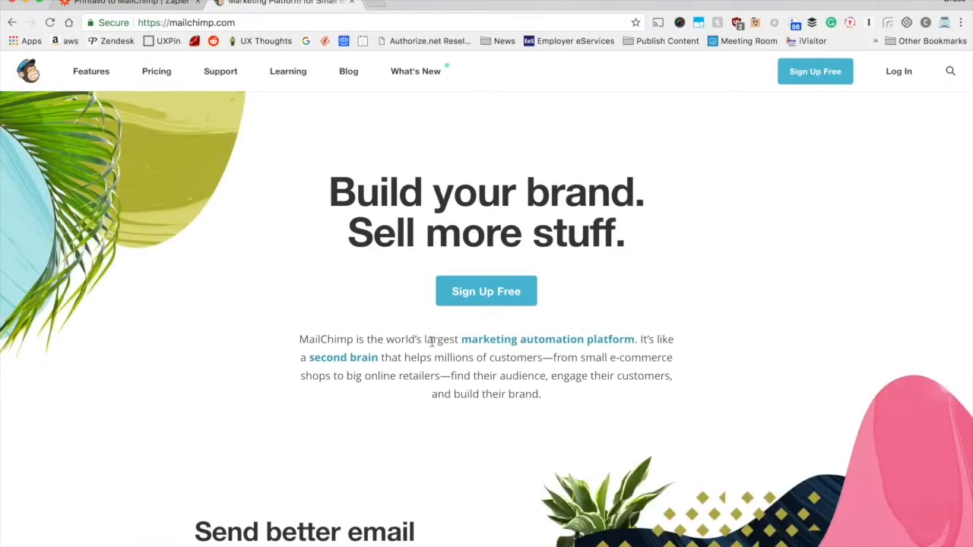
{"action": "left_click", "coordinate": [202, 6]}
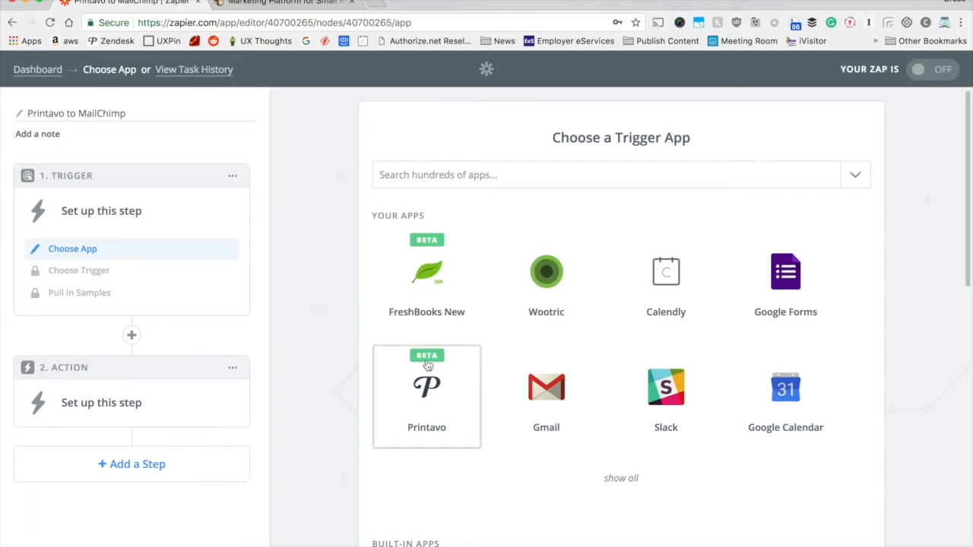
Step: Set Printavo as the zap's trigger app and save New Customer as its trigger
{"action": "left_click", "coordinate": [422, 178]}
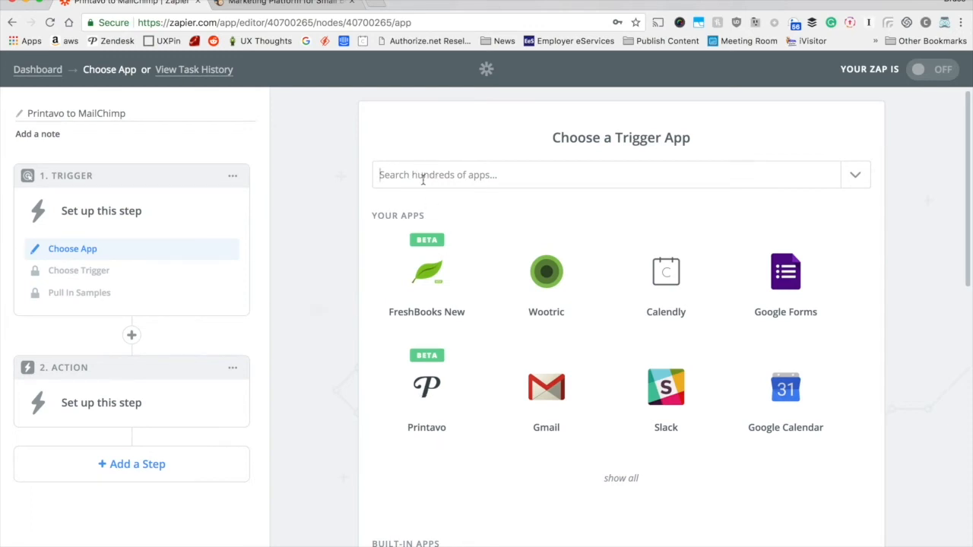
{"action": "type", "text": "printavo"}
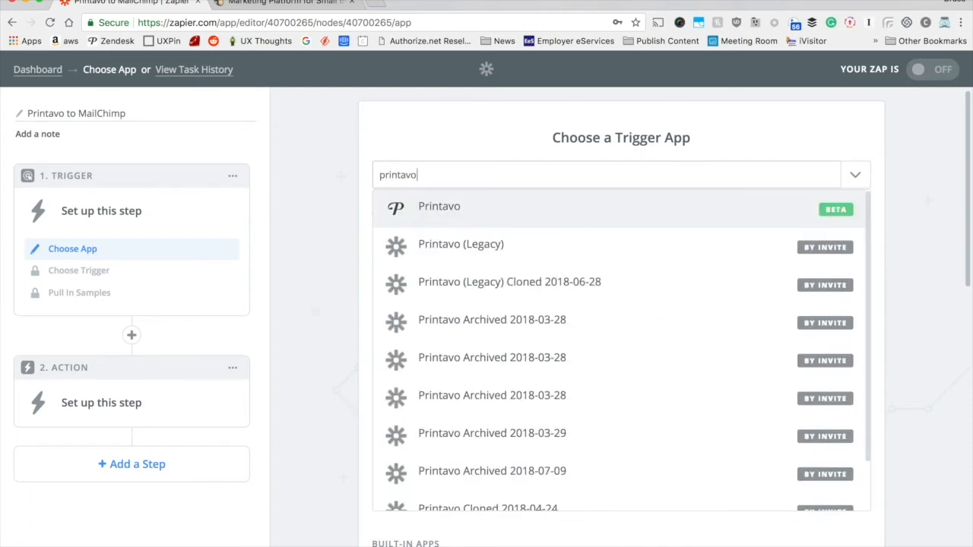
{"action": "left_click", "coordinate": [456, 213]}
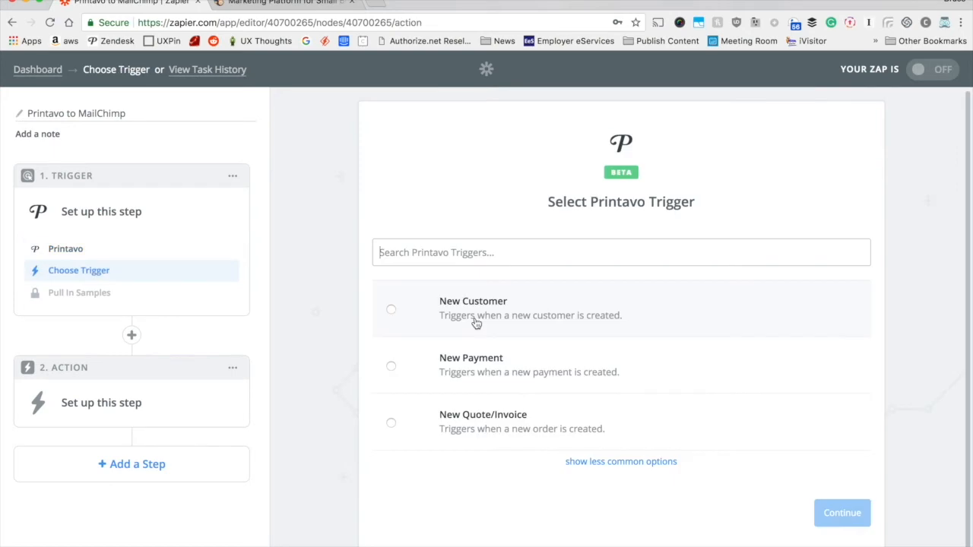
{"action": "left_click", "coordinate": [651, 316]}
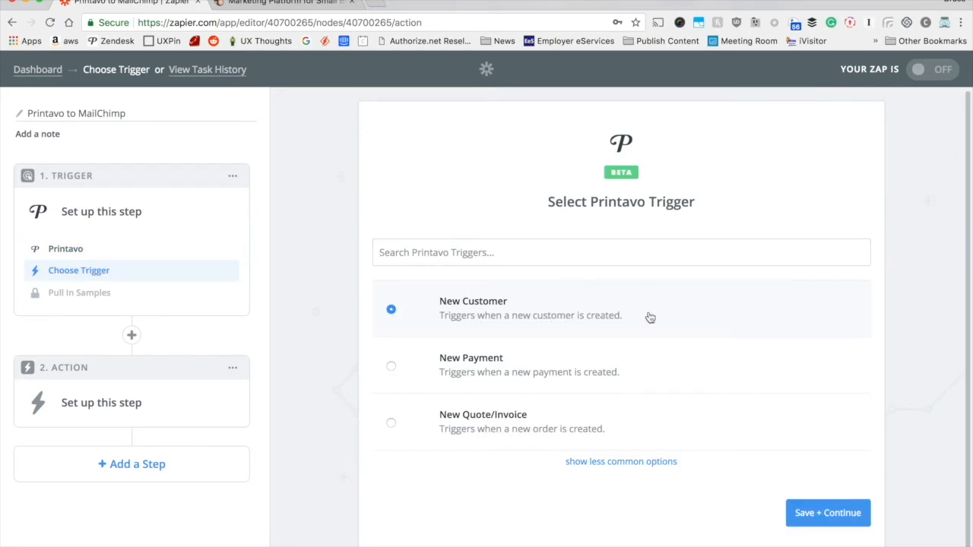
{"action": "left_click", "coordinate": [387, 323]}
{"action": "left_click", "coordinate": [809, 525]}
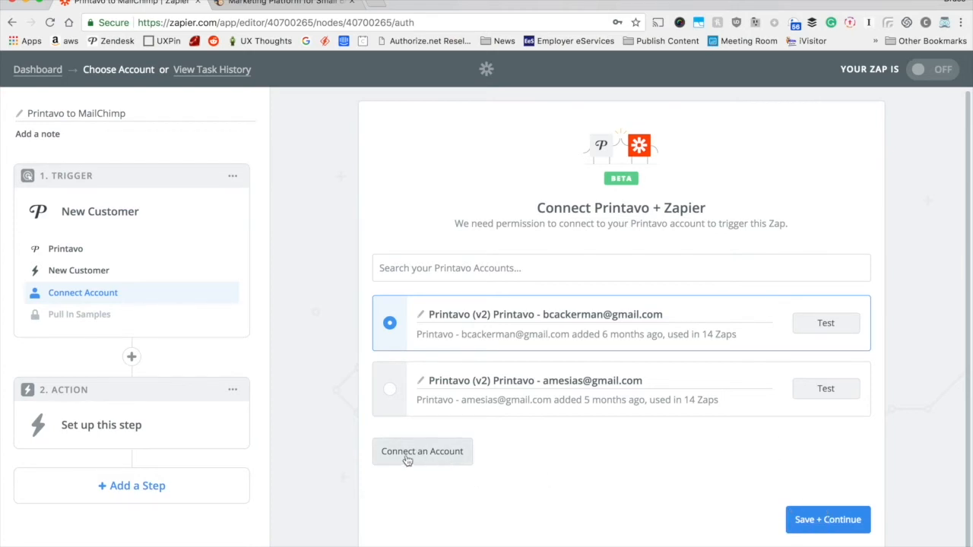
Step: Save the preselected Printavo account for the trigger and pull in samples, using Customer A to set up the zap
{"action": "left_click", "coordinate": [813, 531]}
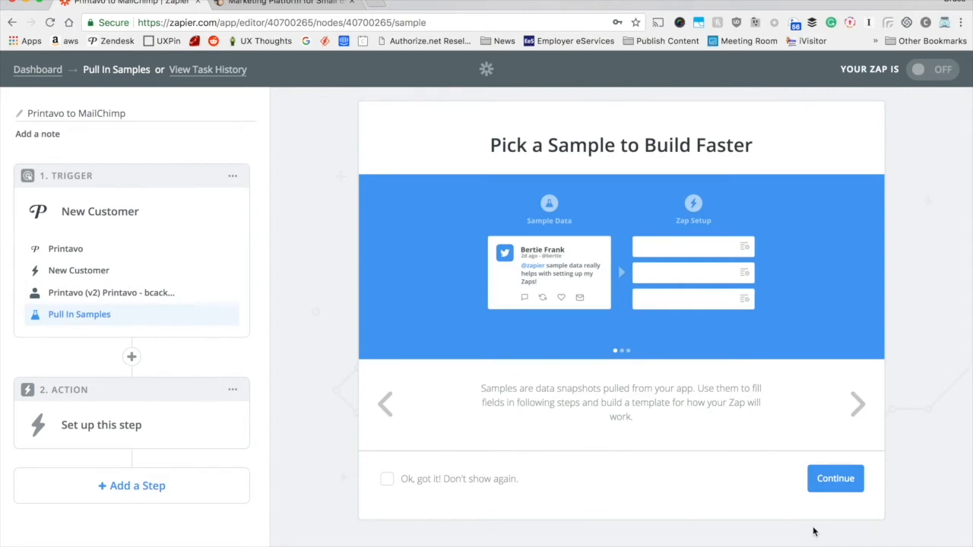
{"action": "left_click", "coordinate": [844, 489]}
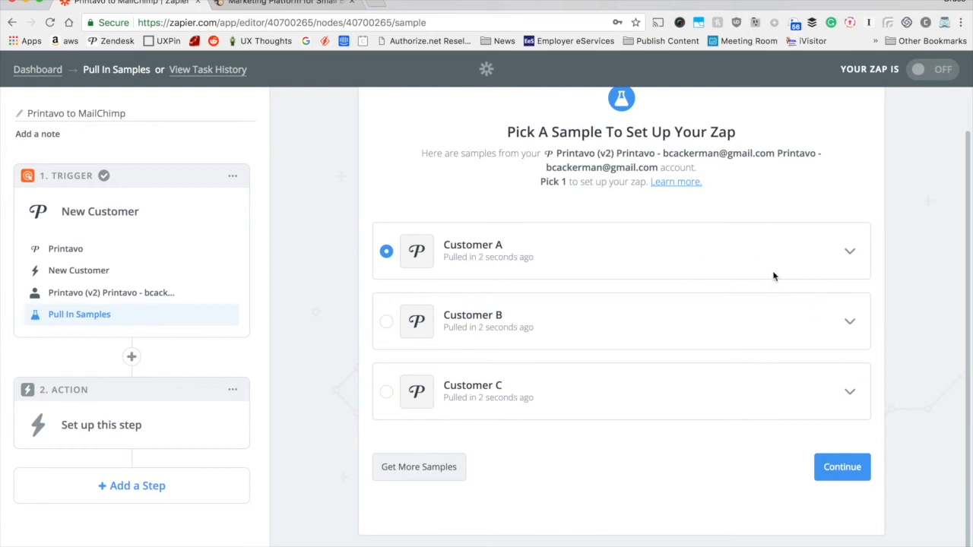
{"action": "left_click", "coordinate": [852, 473]}
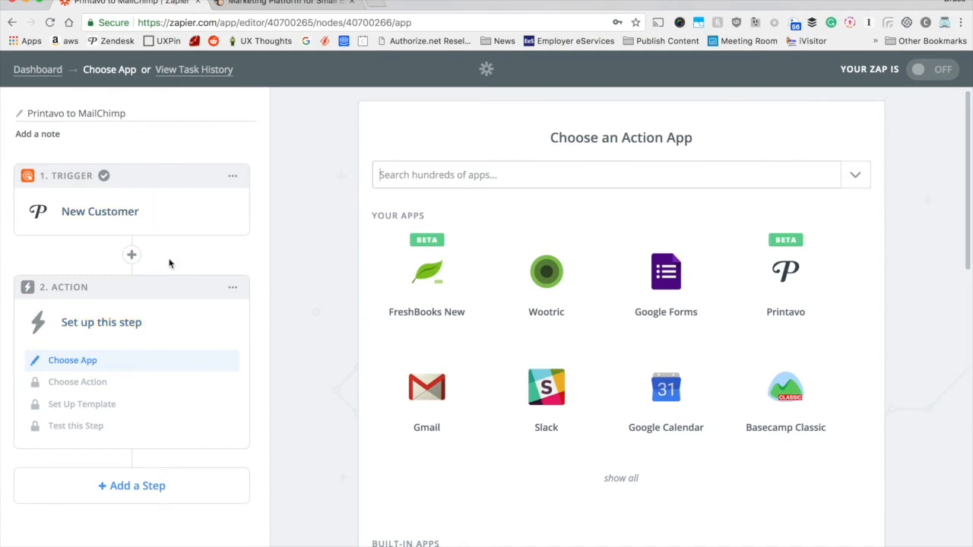
Step: Set MailChimp as the action app with the Add/Update Subscriber action and save the already connected MailChimp account
{"action": "left_click", "coordinate": [441, 182]}
{"action": "type", "text": "mailc"}
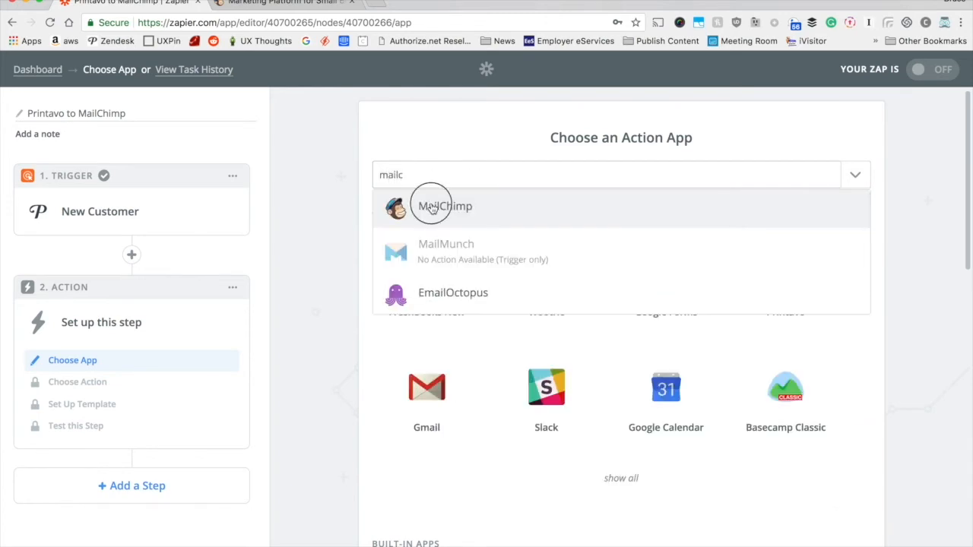
{"action": "left_click", "coordinate": [432, 207]}
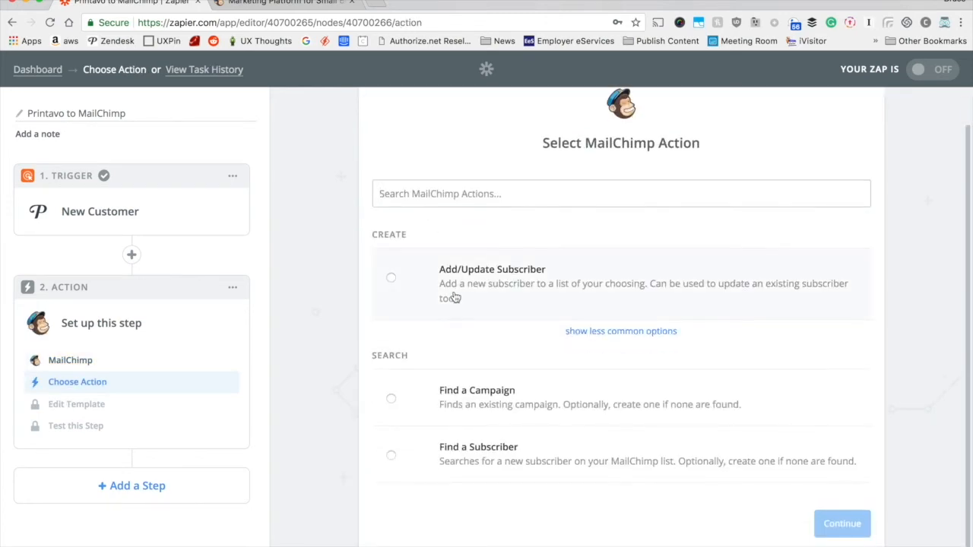
{"action": "left_click", "coordinate": [390, 277]}
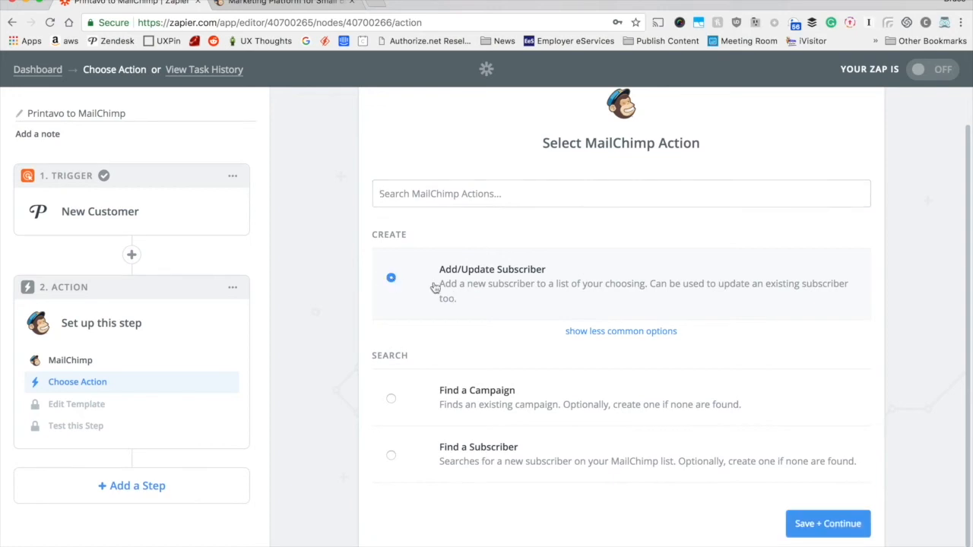
{"action": "left_click", "coordinate": [841, 534]}
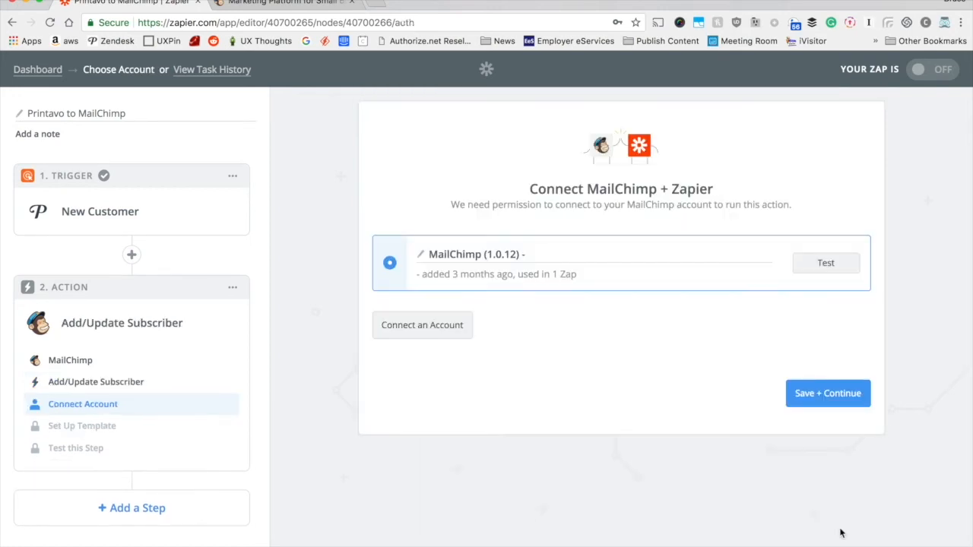
{"action": "left_click", "coordinate": [859, 402]}
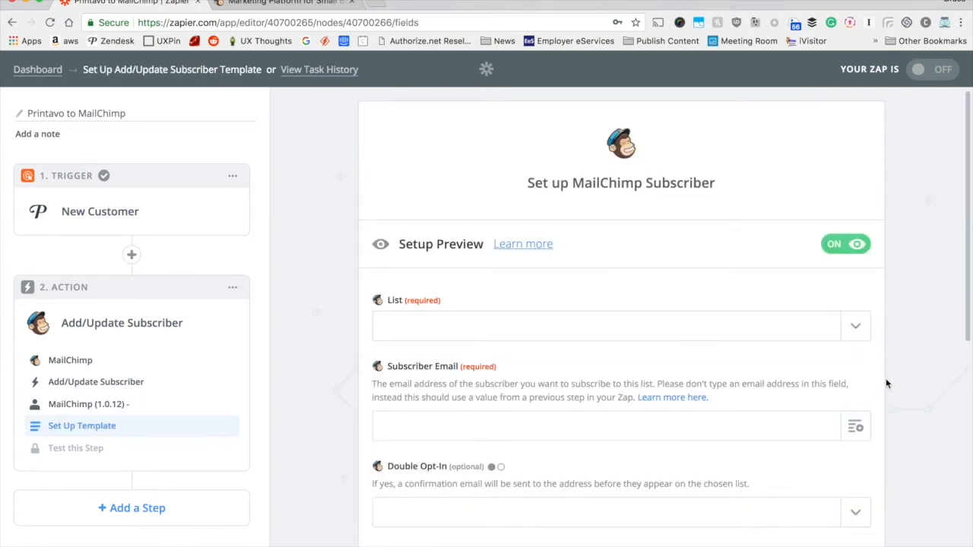
Step: Review the MailChimp subscriber template fields and select the account's existing list for the required List setting
{"action": "scroll", "coordinate": [888, 376], "scroll_direction": "down", "scroll_amount": 2}
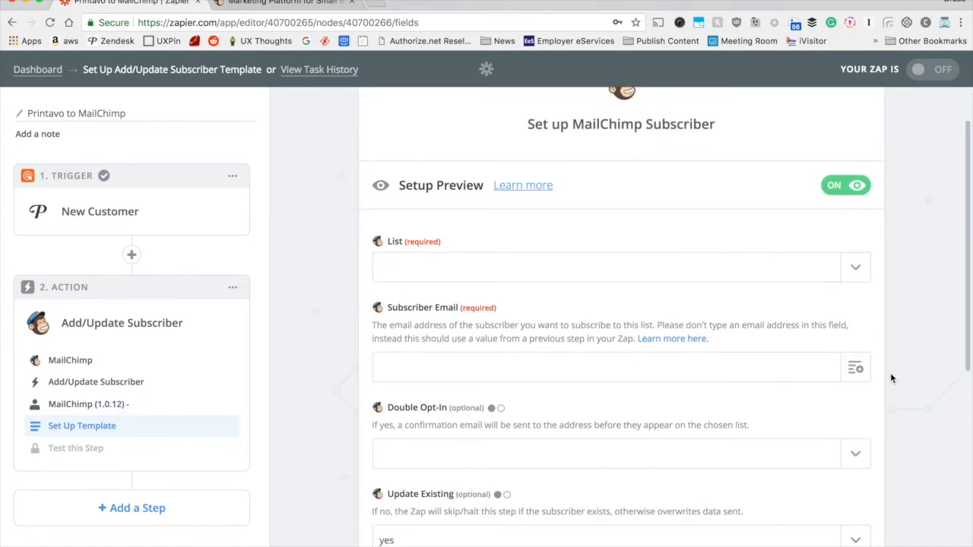
{"action": "scroll", "coordinate": [891, 378], "scroll_direction": "down", "scroll_amount": 5}
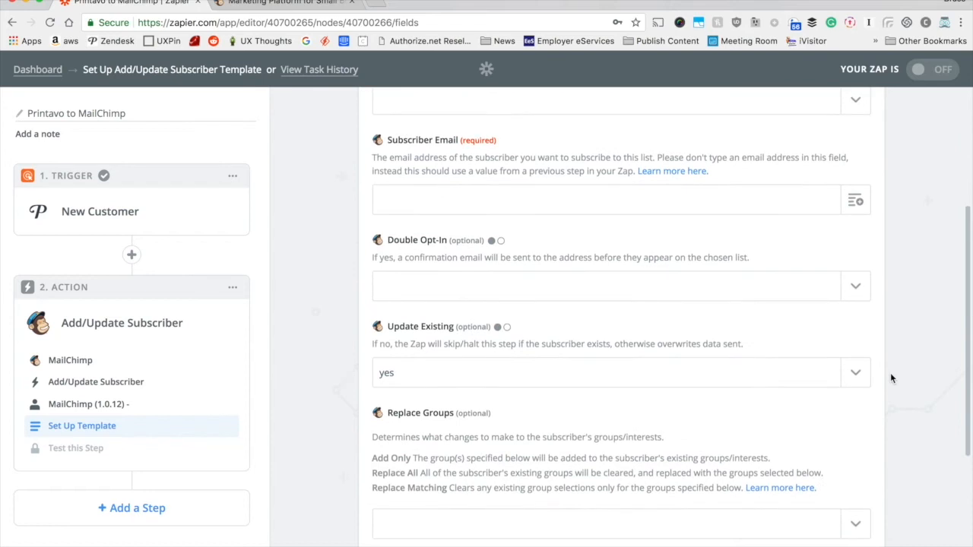
{"action": "scroll", "coordinate": [891, 373], "scroll_direction": "up", "scroll_amount": 10}
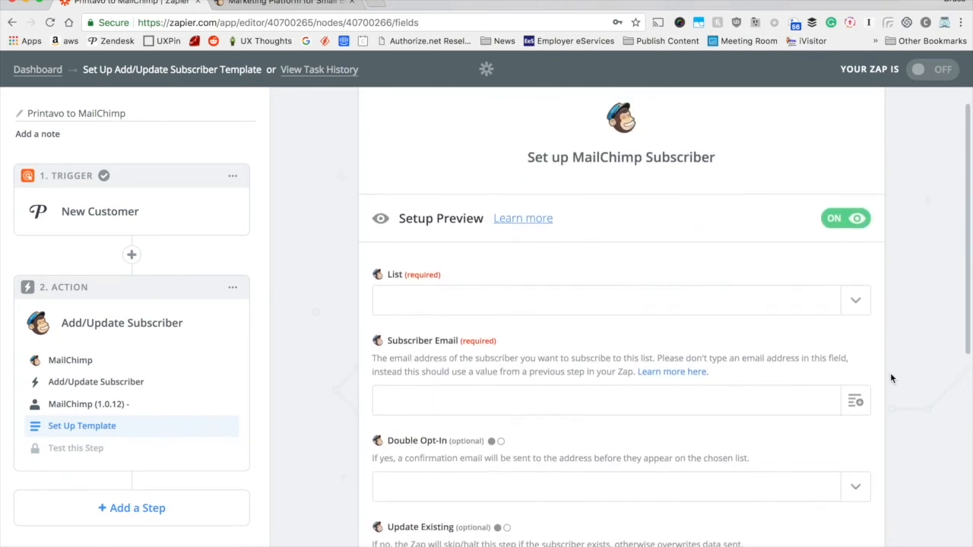
{"action": "left_click", "coordinate": [635, 325]}
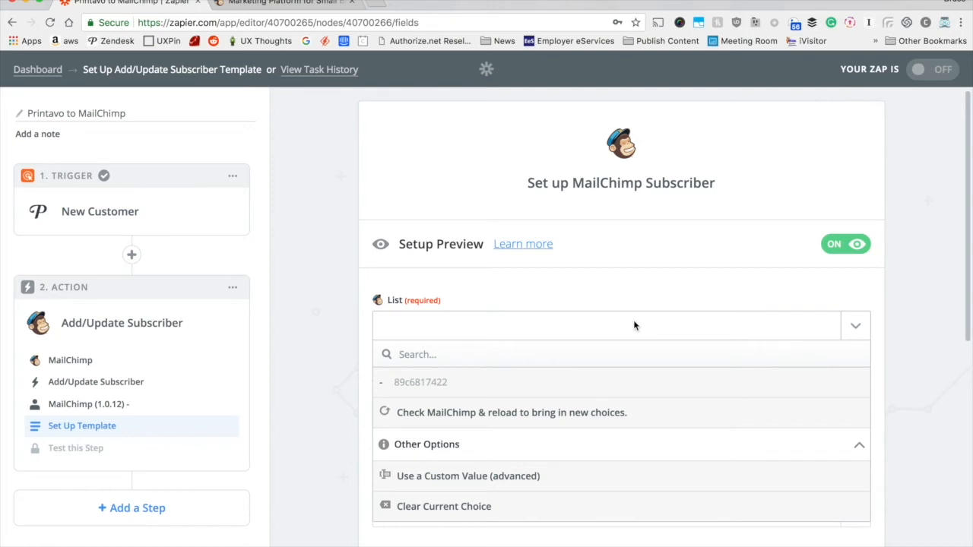
{"action": "left_click", "coordinate": [628, 392]}
Step: Map the required Subscriber Email field to the Email value from the New Customer trigger
{"action": "scroll", "coordinate": [797, 370], "scroll_direction": "down", "scroll_amount": 1}
{"action": "scroll", "coordinate": [796, 370], "scroll_direction": "down", "scroll_amount": 3}
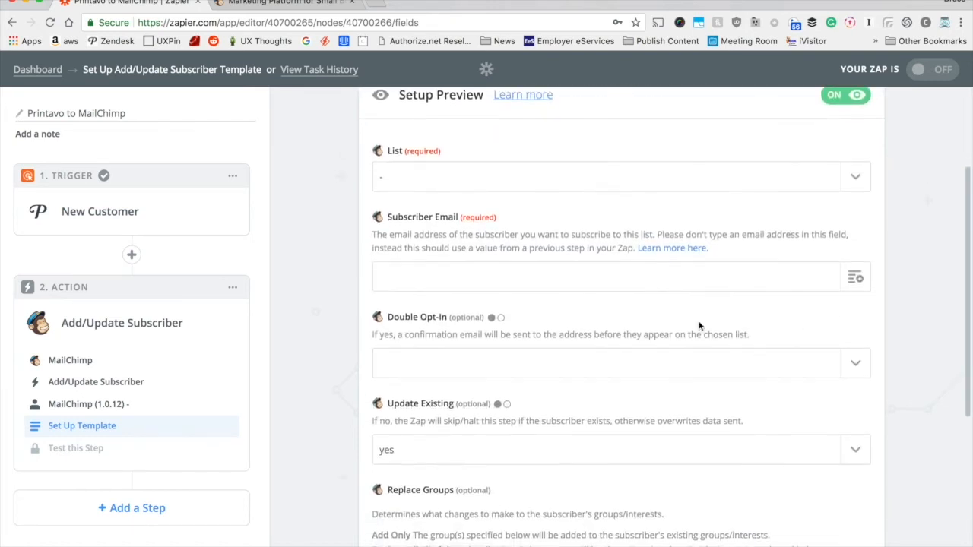
{"action": "left_click", "coordinate": [627, 277]}
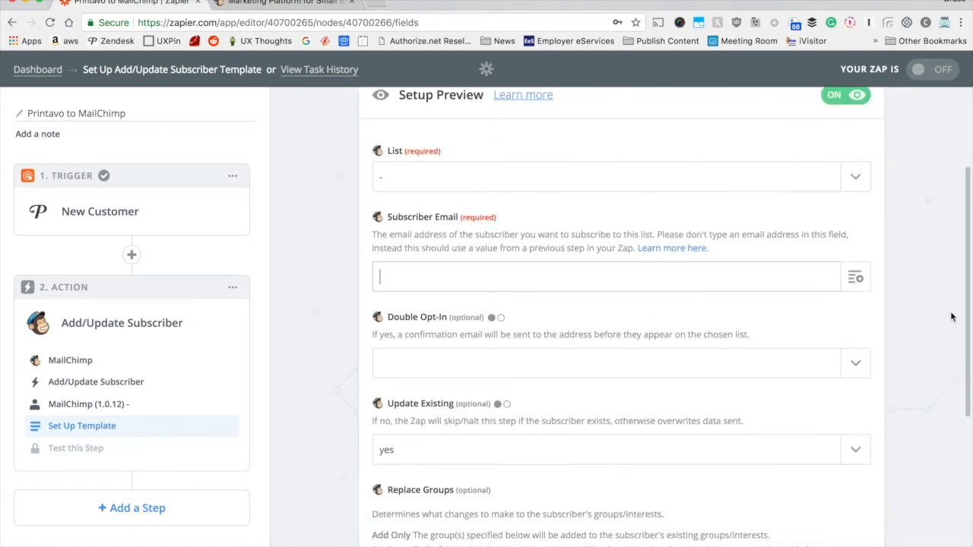
{"action": "left_click", "coordinate": [852, 278]}
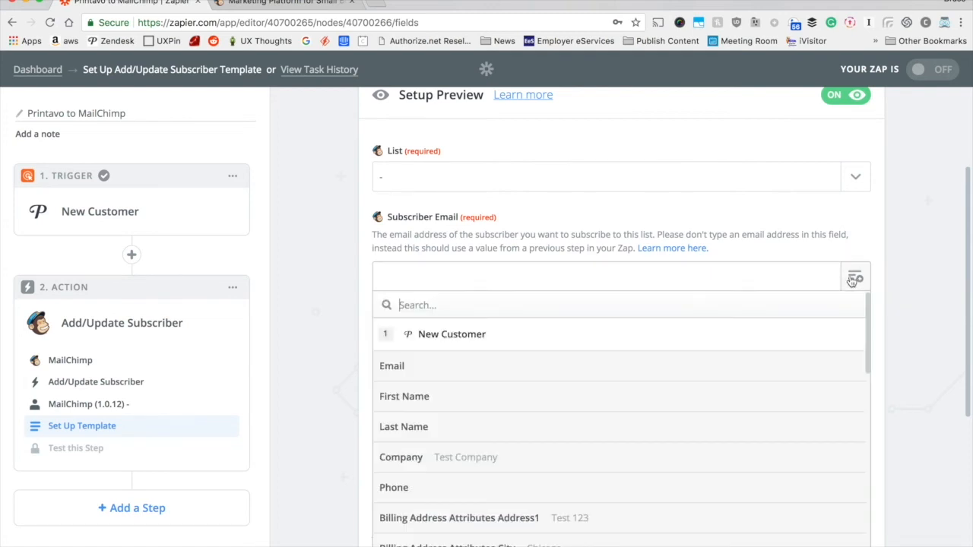
{"action": "left_click", "coordinate": [464, 371]}
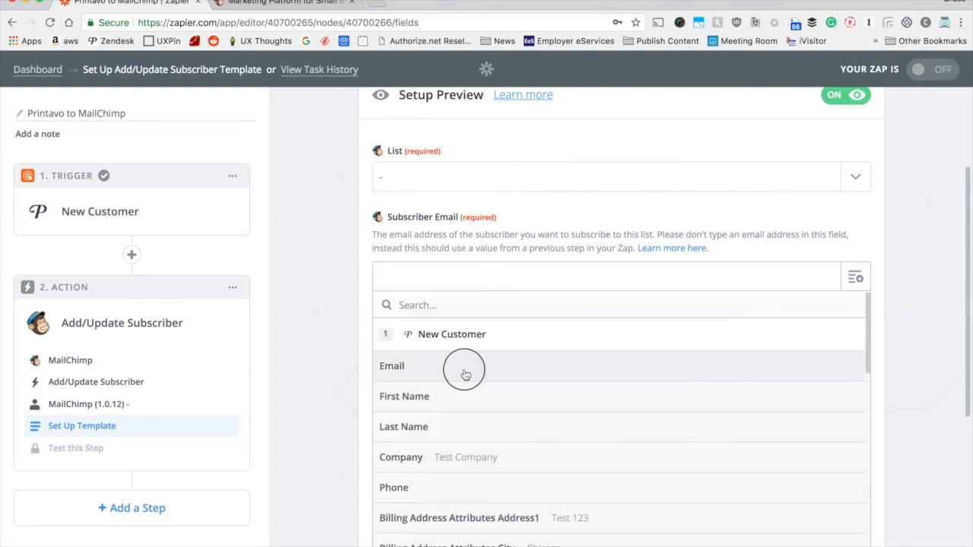
Step: Leave the remaining optional subscriber fields as they are and continue to the MailChimp test step to review the sample subscriber
{"action": "scroll", "coordinate": [479, 365], "scroll_direction": "down", "scroll_amount": 5}
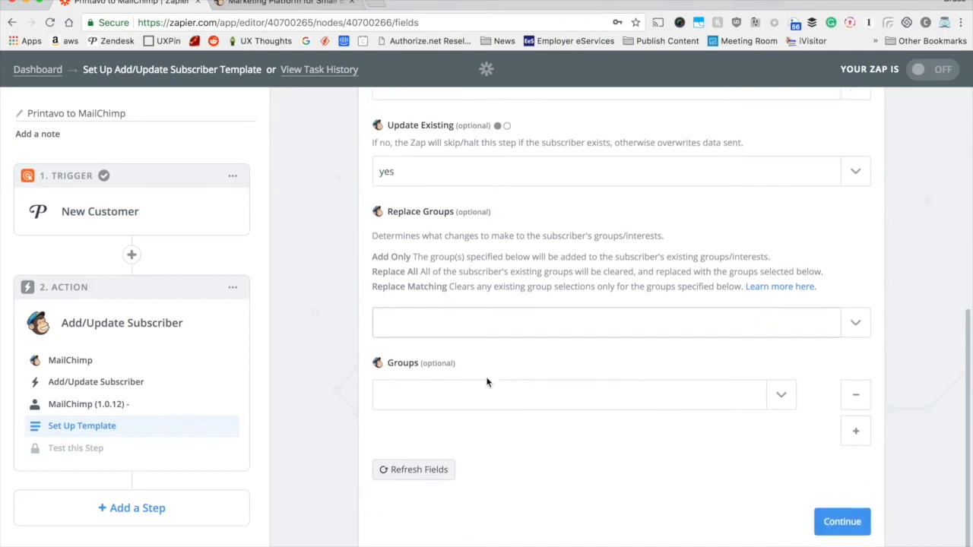
{"action": "scroll", "coordinate": [487, 382], "scroll_direction": "up", "scroll_amount": 3}
{"action": "scroll", "coordinate": [487, 382], "scroll_direction": "down", "scroll_amount": 3}
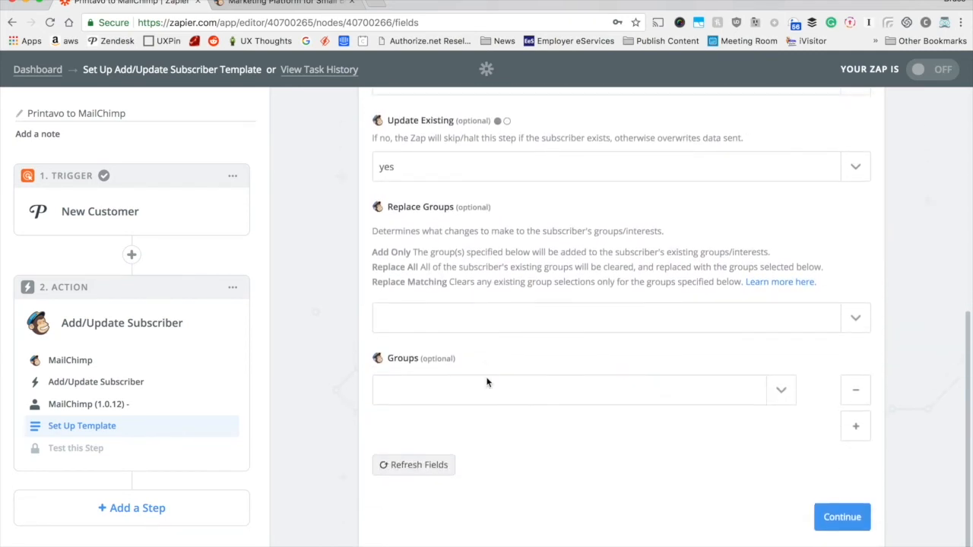
{"action": "left_click", "coordinate": [821, 520]}
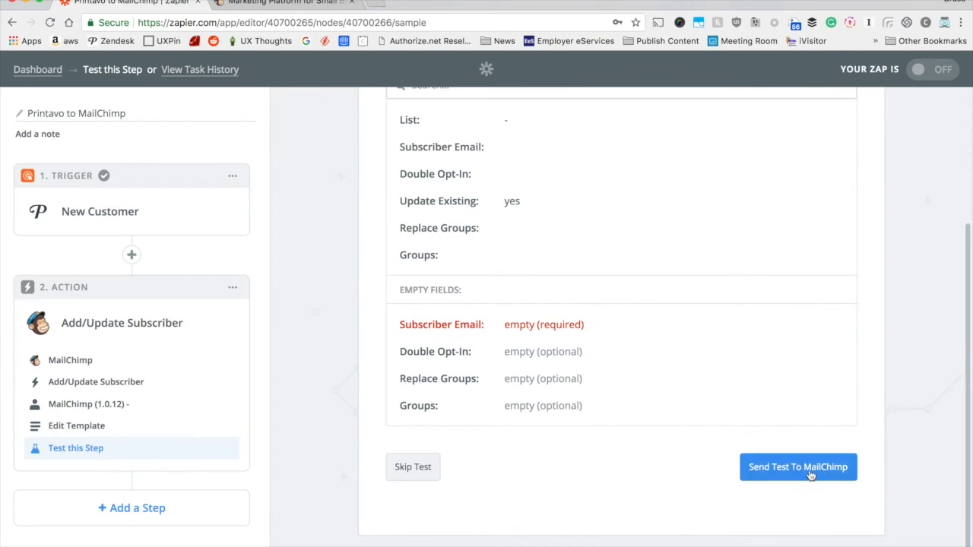
{"action": "scroll", "coordinate": [811, 476], "scroll_direction": "up", "scroll_amount": 3}
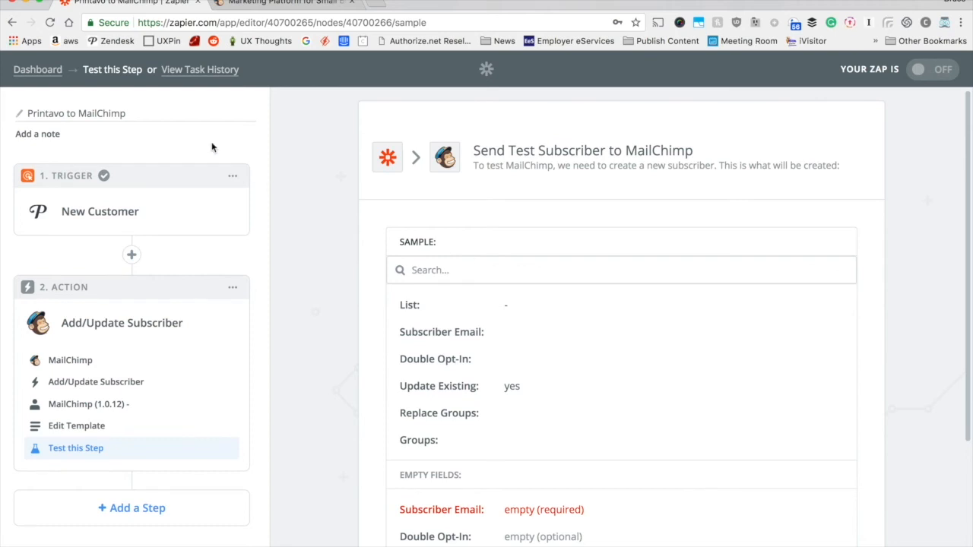
Step: Start a new zap from the dashboard with Gravity Forms' New Form Submission as its trigger and proceed to the sample setup instructions
{"action": "left_click", "coordinate": [31, 68]}
{"action": "left_click", "coordinate": [727, 66]}
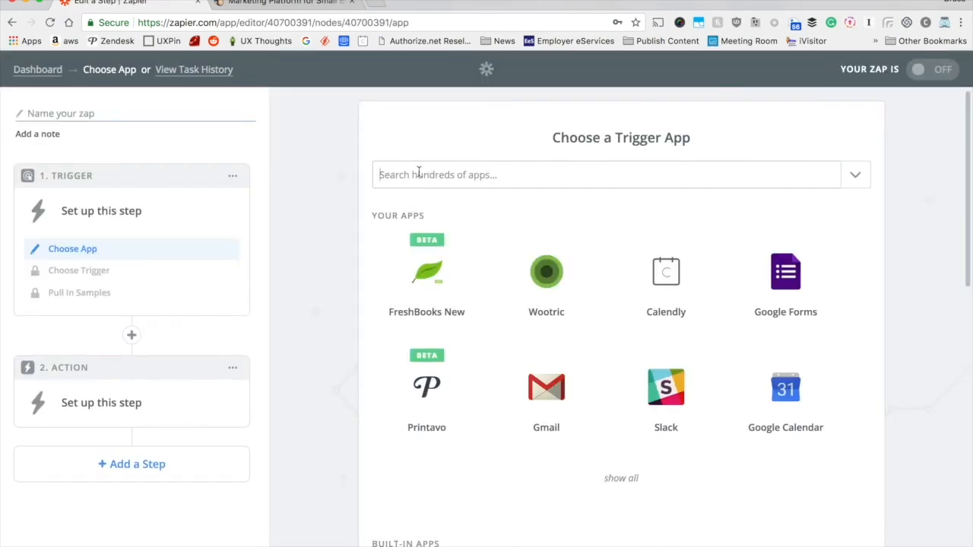
{"action": "type", "text": "grav"}
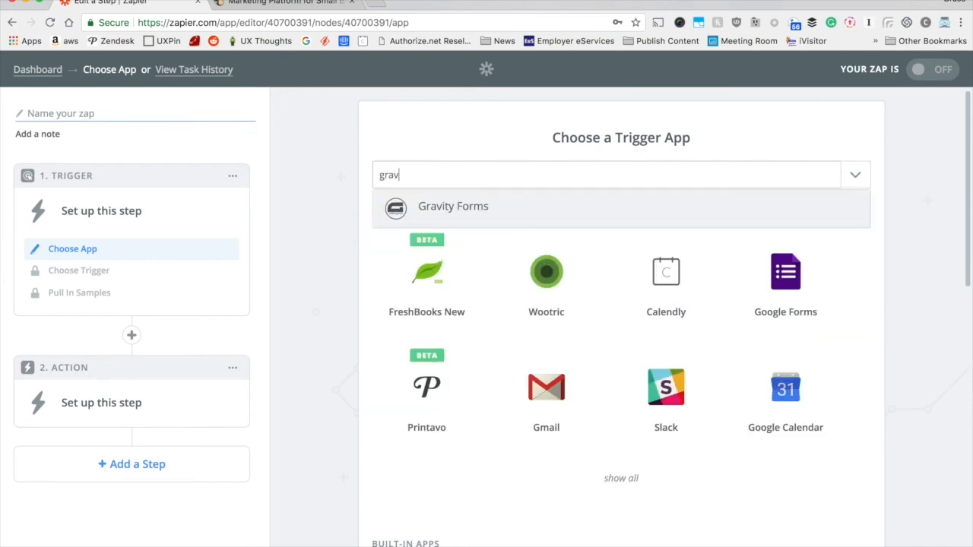
{"action": "left_click", "coordinate": [426, 206]}
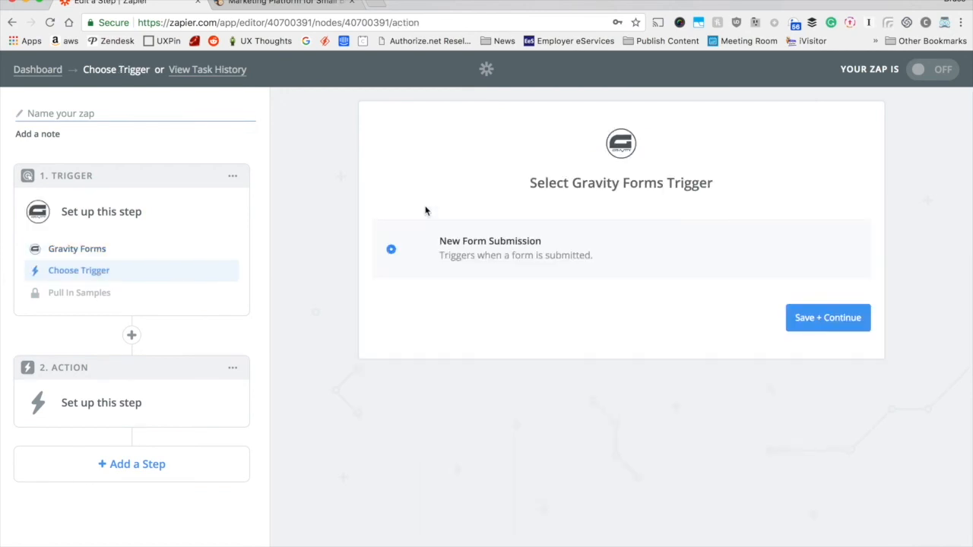
{"action": "left_click", "coordinate": [833, 320]}
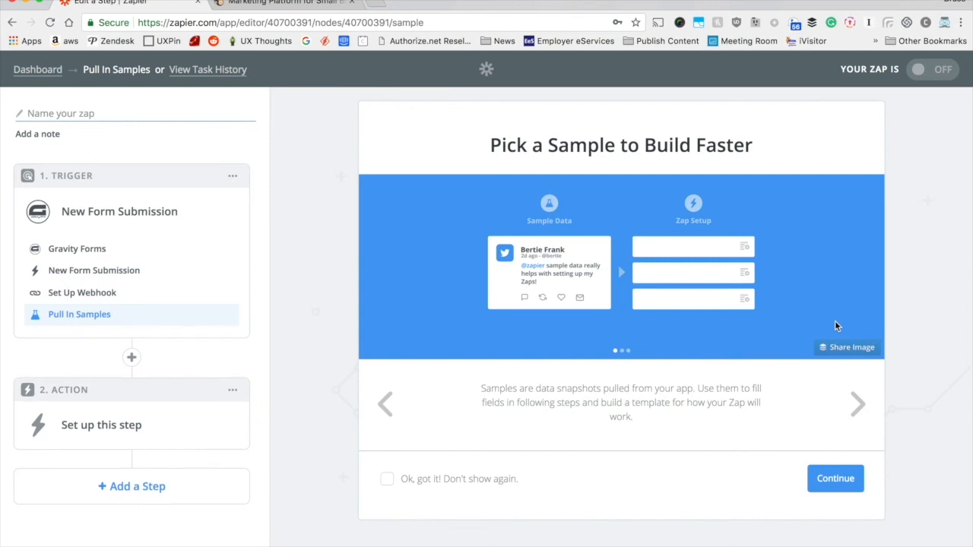
{"action": "left_click", "coordinate": [836, 477]}
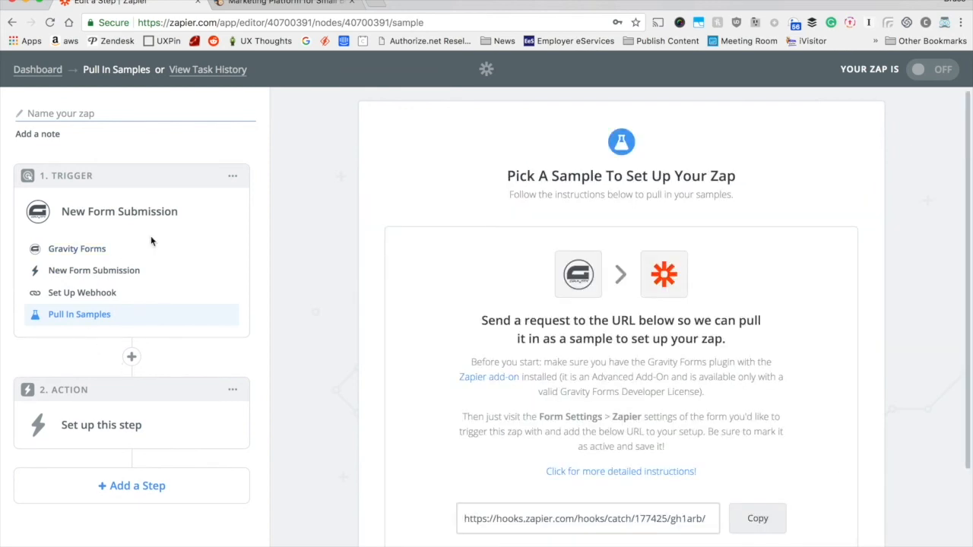
Step: Set Printavo as the new zap's action app and save Create Quote/Invoice as its action
{"action": "left_click", "coordinate": [119, 433]}
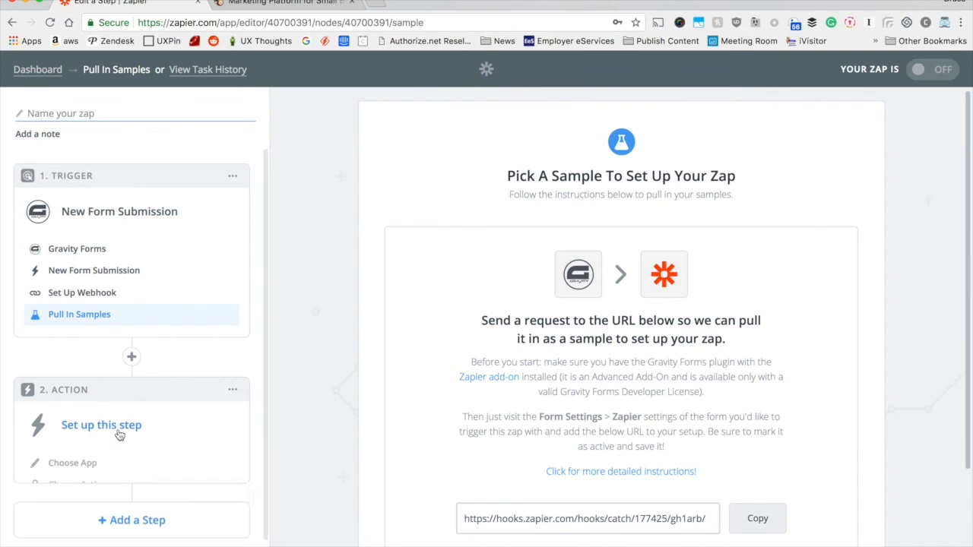
{"action": "left_click", "coordinate": [81, 470]}
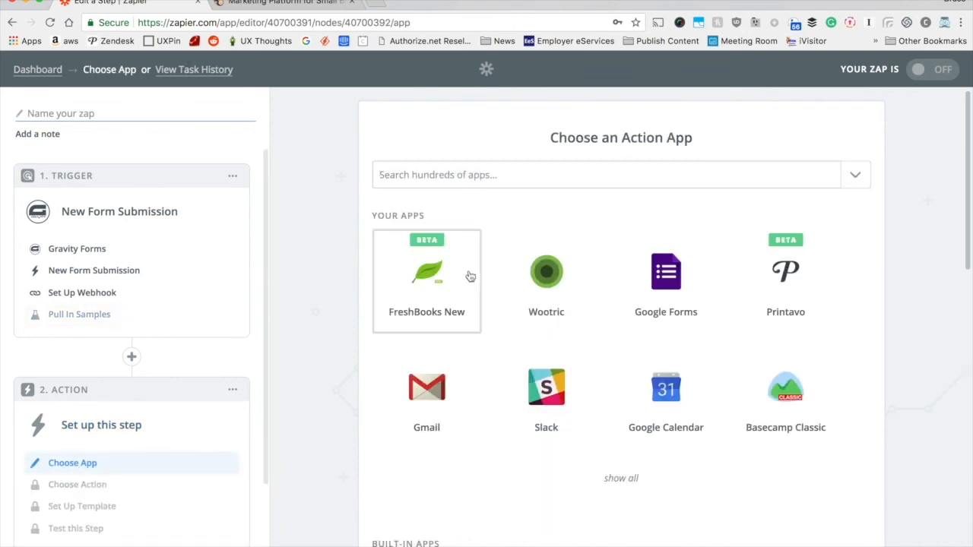
{"action": "left_click", "coordinate": [756, 261]}
{"action": "scroll", "coordinate": [755, 262], "scroll_direction": "down", "scroll_amount": 3}
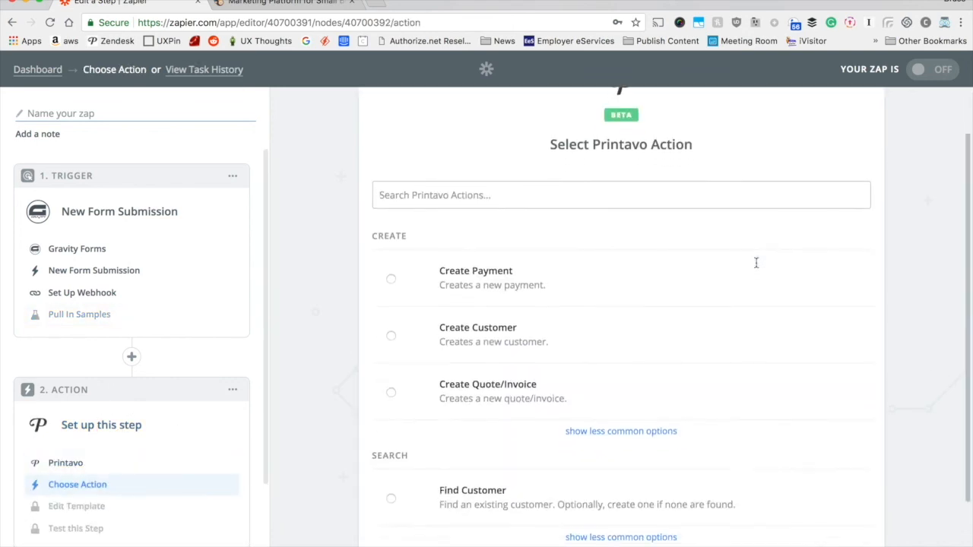
{"action": "left_click", "coordinate": [532, 338]}
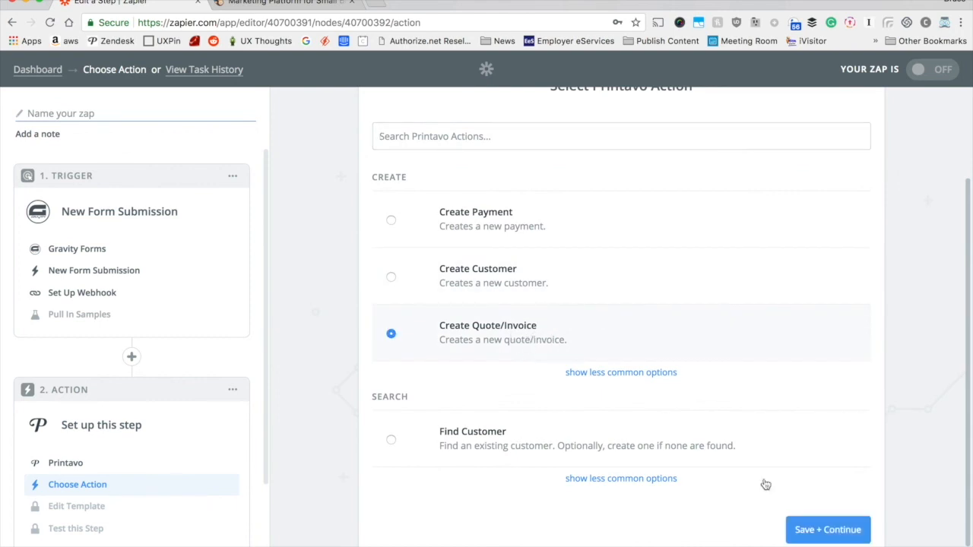
{"action": "left_click", "coordinate": [841, 527]}
Step: Save the connected Printavo account for the action and review the fields of the Create Quote/Invoice template
{"action": "left_click", "coordinate": [599, 320]}
{"action": "left_click", "coordinate": [388, 323]}
{"action": "left_click", "coordinate": [814, 524]}
{"action": "scroll", "coordinate": [702, 254], "scroll_direction": "down", "scroll_amount": 5}
{"action": "scroll", "coordinate": [702, 253], "scroll_direction": "down", "scroll_amount": 1}
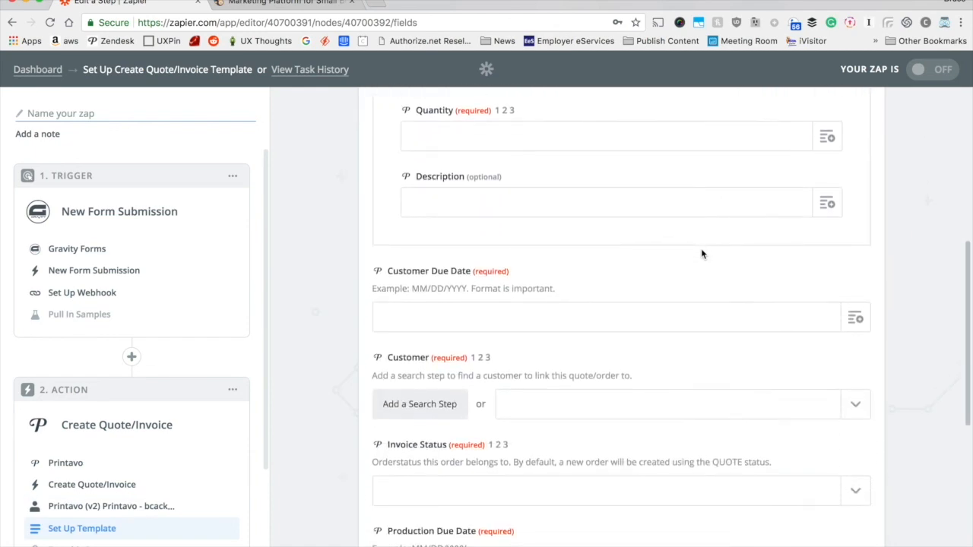
{"action": "scroll", "coordinate": [619, 265], "scroll_direction": "down", "scroll_amount": 8}
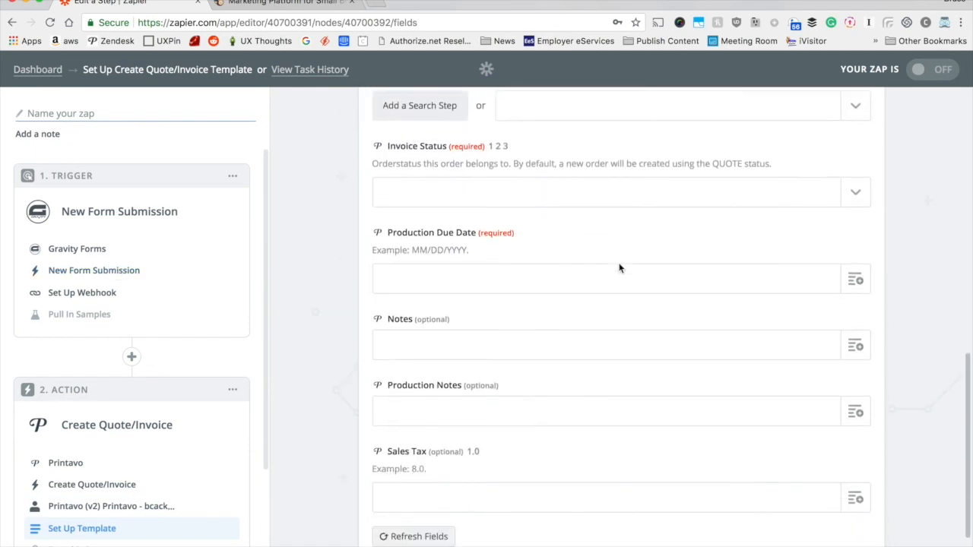